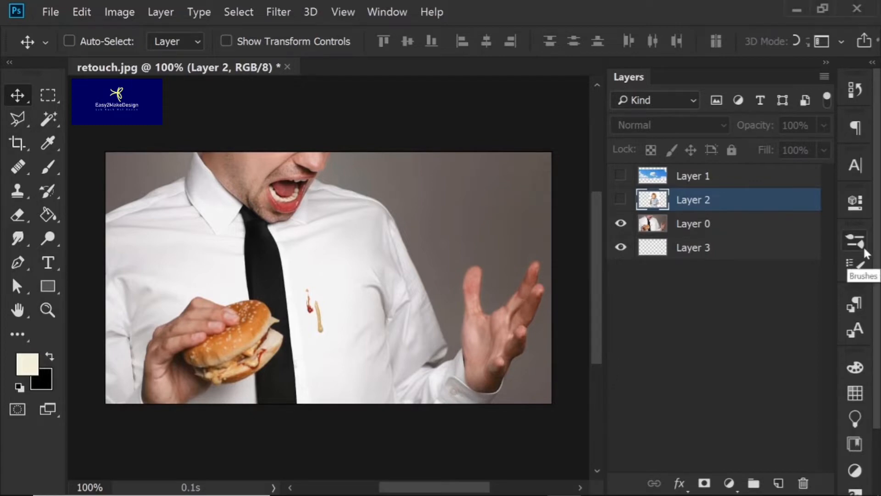
# Activate the Healing Brush on Layer 0 and set its brush size to 60 px
pyautogui.moveTo(750, 495)
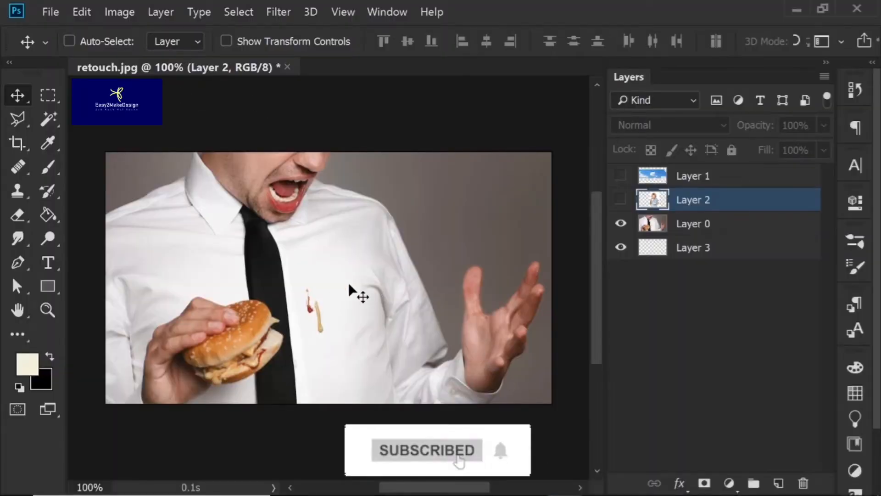
pyautogui.click(15, 169)
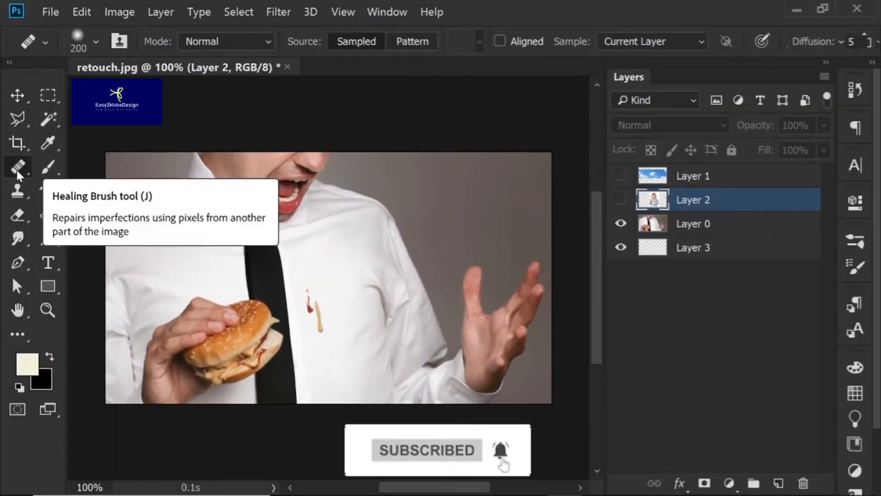
pyautogui.click(692, 228)
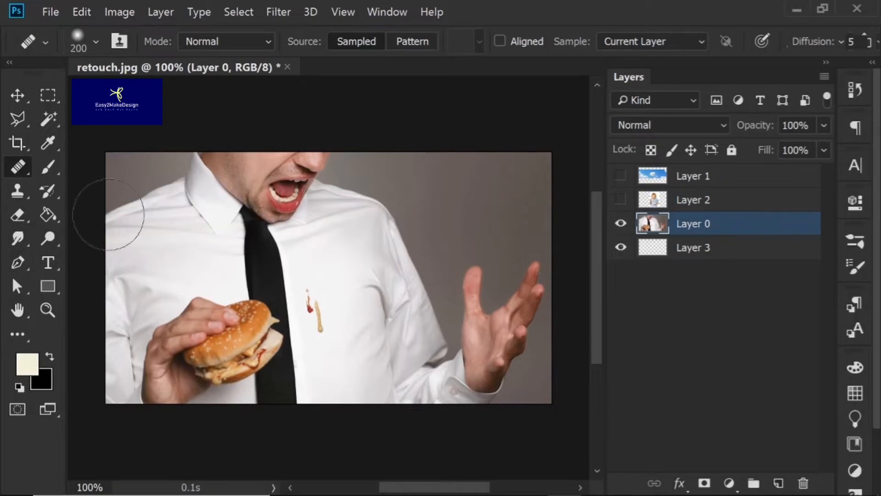
pyautogui.click(96, 42)
pyautogui.moveTo(170, 94); pyautogui.dragTo(113, 94)
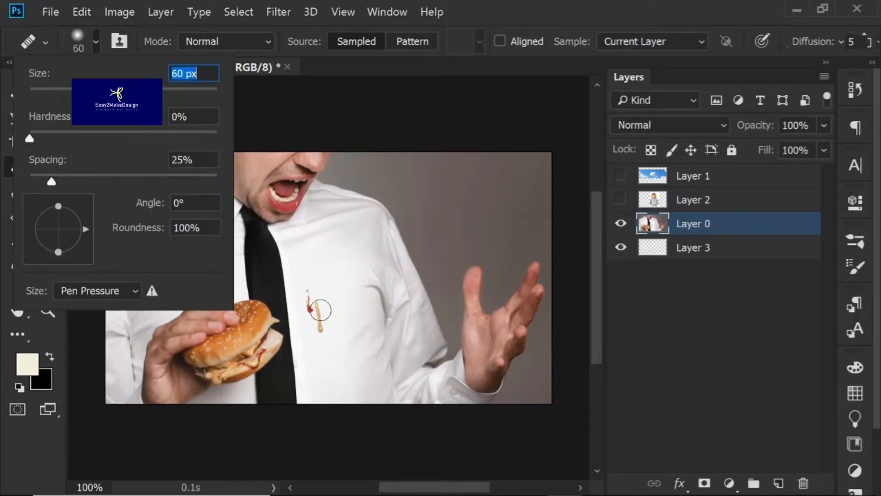
pyautogui.click(325, 299)
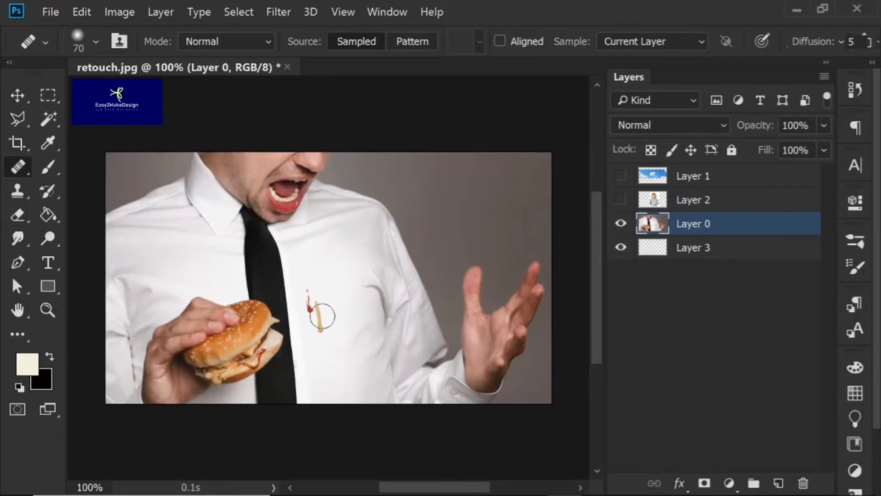
# Sample clean fabric beside the sauce stains and heal both stains on the man's white shirt
pyautogui.click(323, 318)
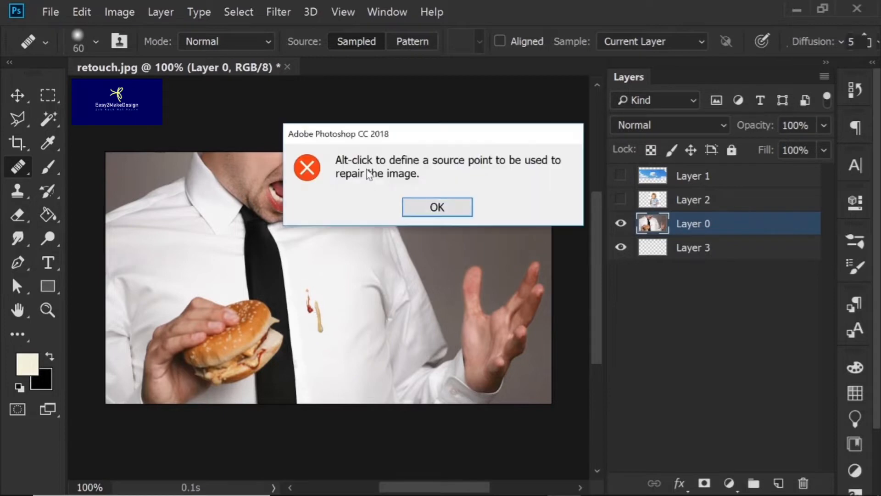
pyautogui.press('Return')
pyautogui.keyDown('alt'); pyautogui.click(318, 297); pyautogui.keyUp('alt')
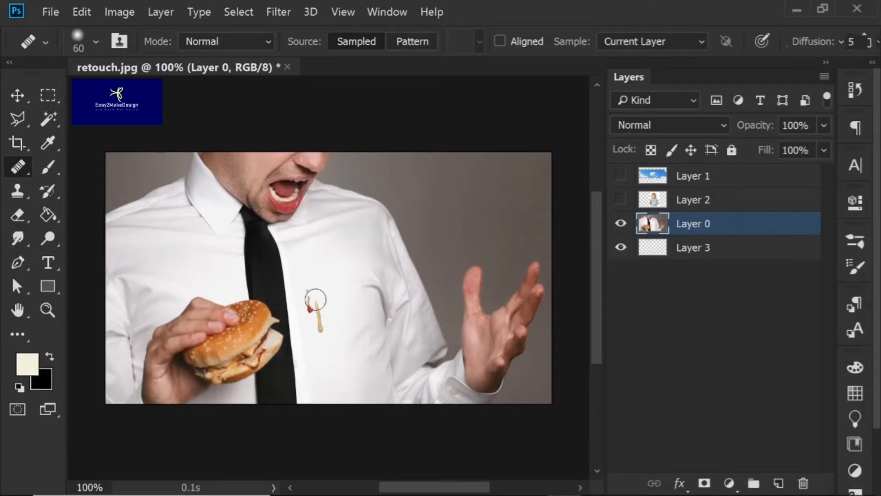
pyautogui.moveTo(315, 298); pyautogui.dragTo(320, 332)
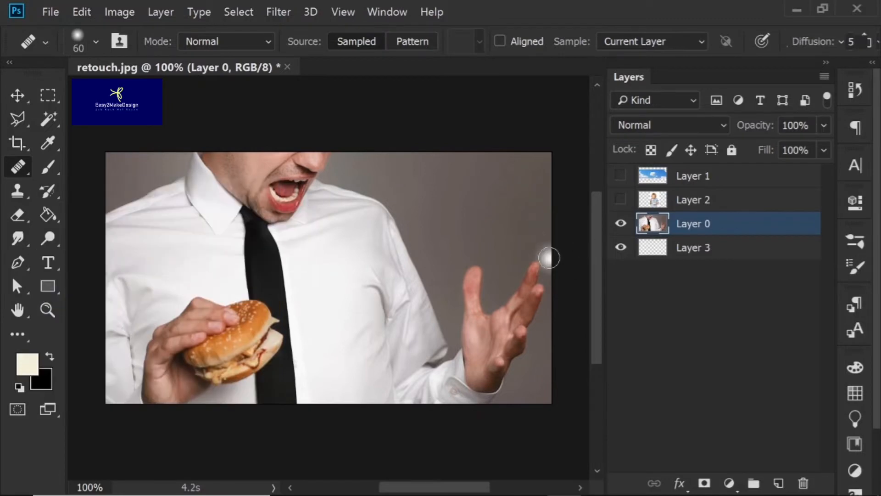
pyautogui.click(14, 189)
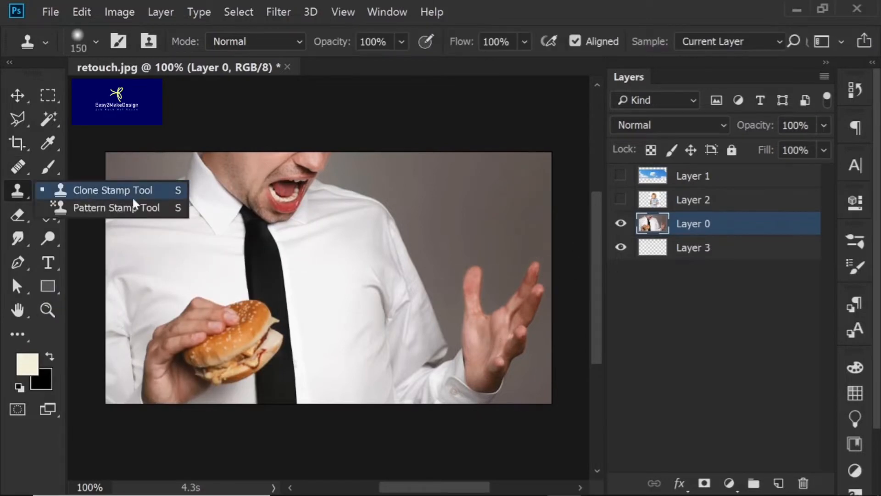
pyautogui.click(24, 94)
pyautogui.click(20, 190)
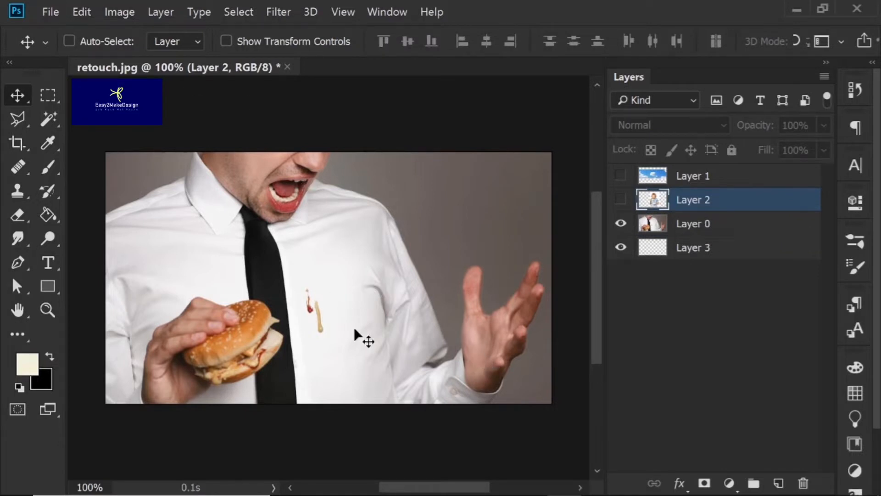
# Choose the Healing Brush for retouching Layer 0 and reduce the brush size to 60 px
pyautogui.click(17, 169)
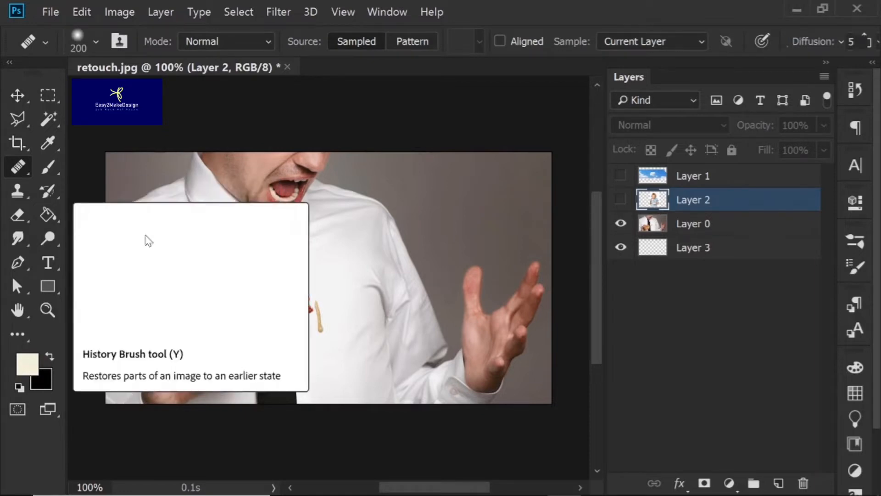
pyautogui.click(695, 225)
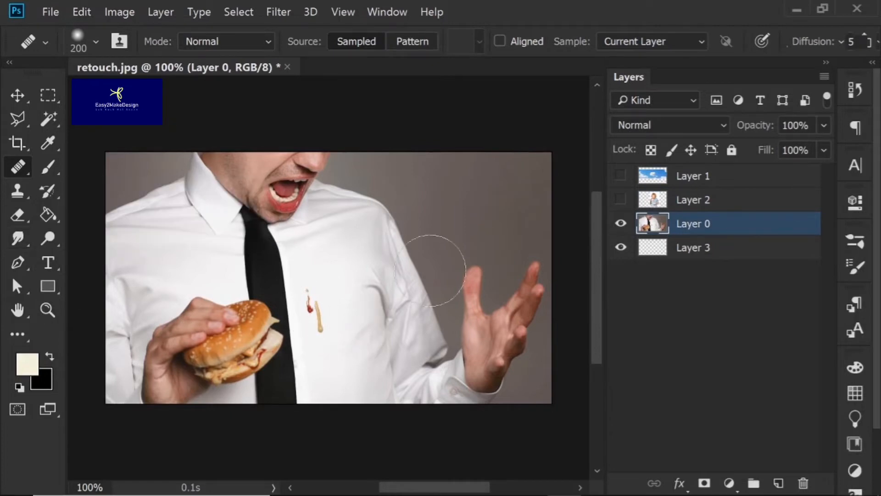
pyautogui.click(89, 39)
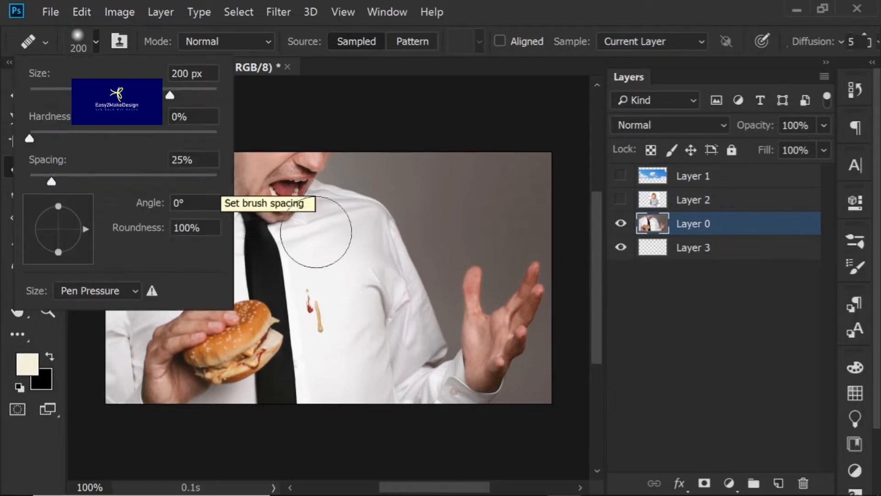
pyautogui.moveTo(169, 95); pyautogui.dragTo(138, 95)
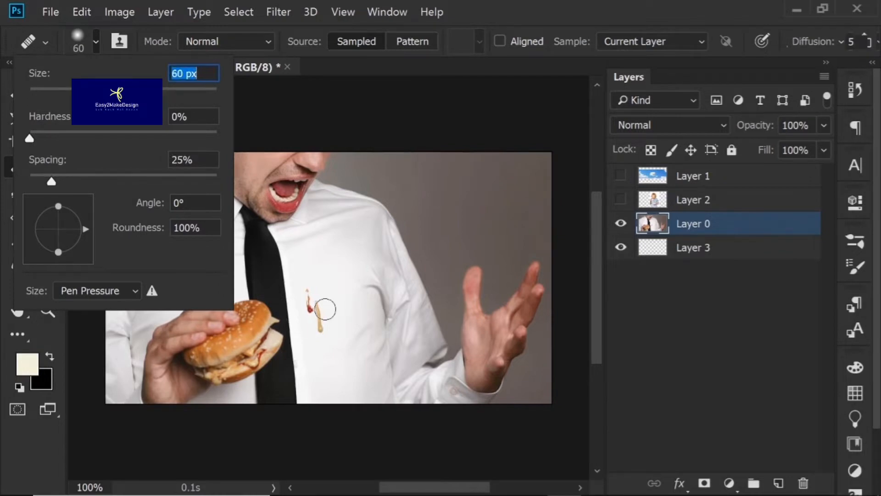
# Try Healing Brush sizes between 35 px and 70 px, ending at 60 px
pyautogui.write('[')
pyautogui.press('Return')
pyautogui.press('Return')
pyautogui.press('[')
pyautogui.press('[')
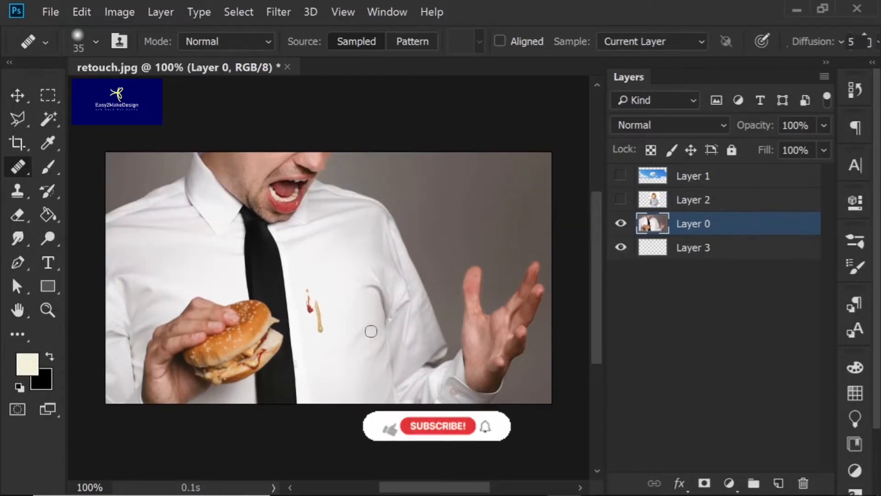
pyautogui.press(']')
pyautogui.press(']')
pyautogui.press(']')
pyautogui.press(']')
pyautogui.press(']')
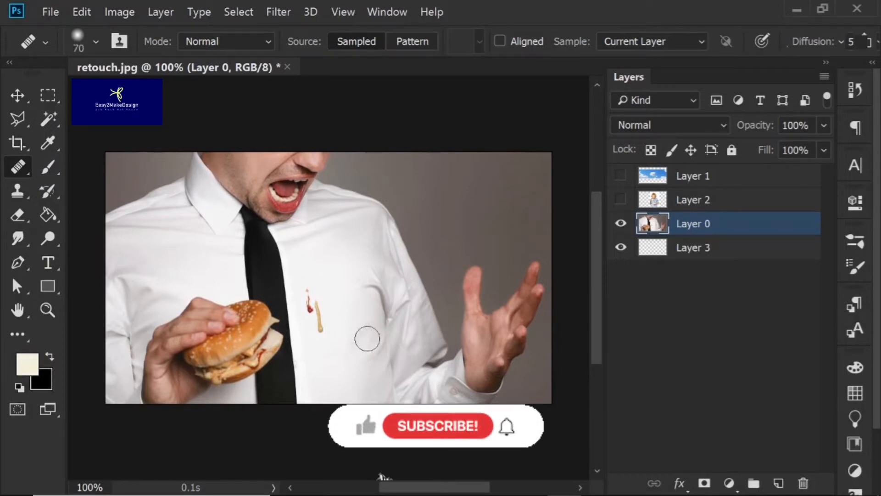
pyautogui.press('[')
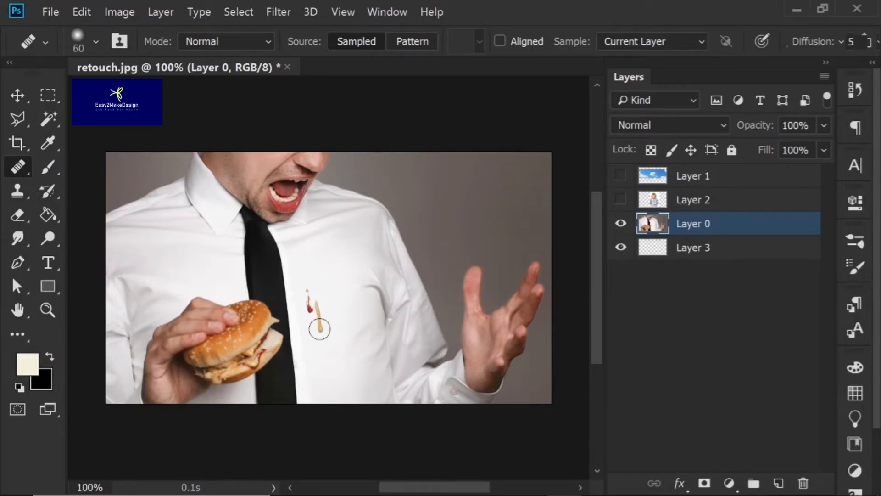
# Remove the red and yellow sauce stains from the white shirt by healing them with sampled clean fabric
pyautogui.click(310, 293)
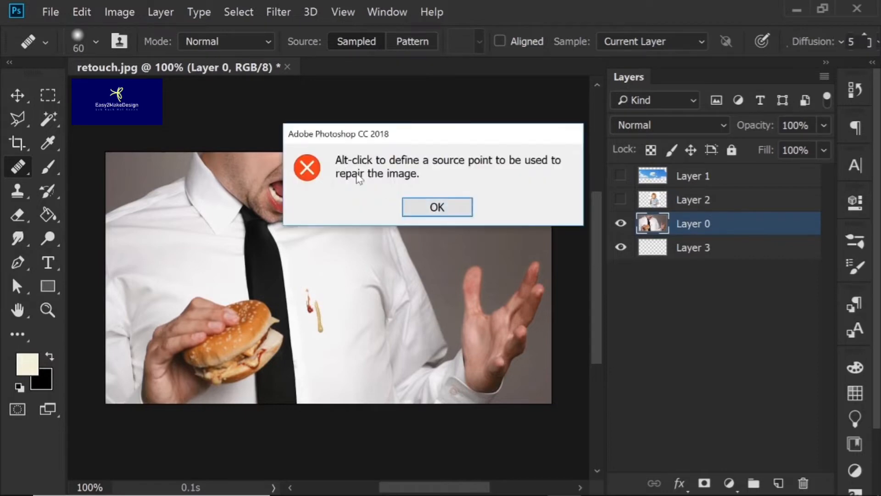
pyautogui.click(419, 209)
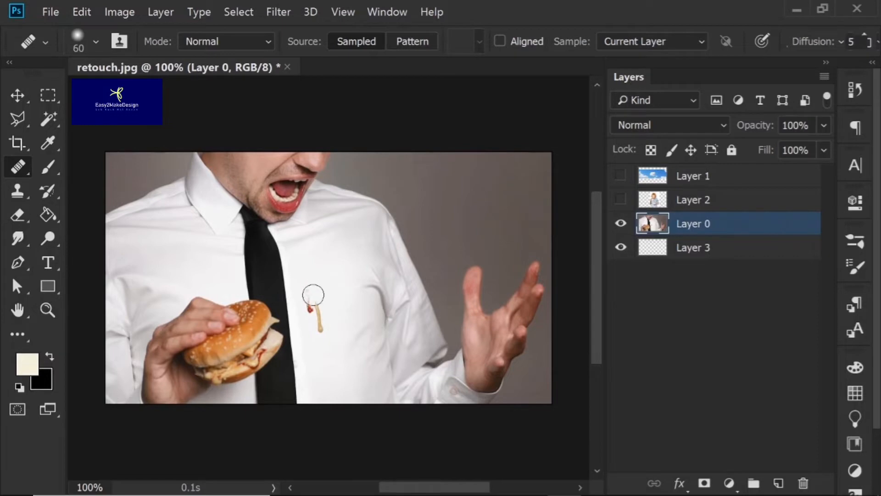
pyautogui.moveTo(311, 295)
pyautogui.mouseDown()
pyautogui.moveTo(321, 331)
pyautogui.moveTo(308, 294)
pyautogui.mouseUp()
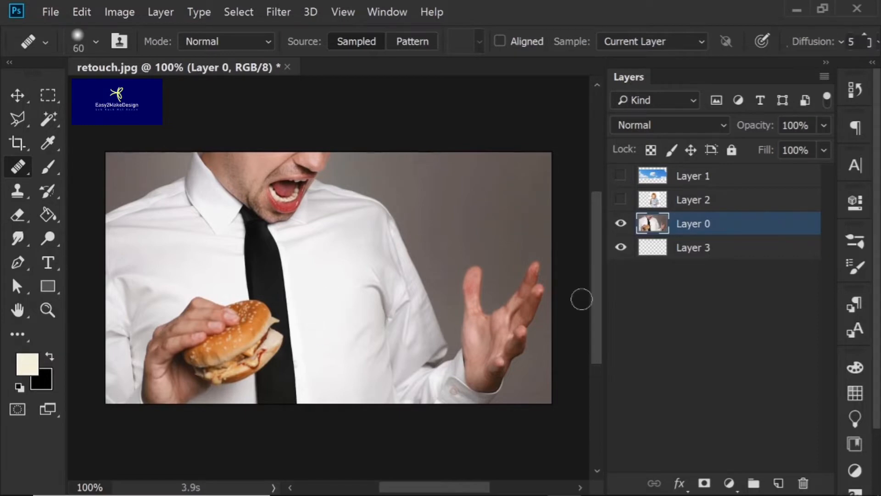
# Show and select Layer 2 with the woman's photo, hide Layer 0, and switch to the Clone Stamp tool
pyautogui.press('s')
pyautogui.click(621, 199)
pyautogui.click(621, 224)
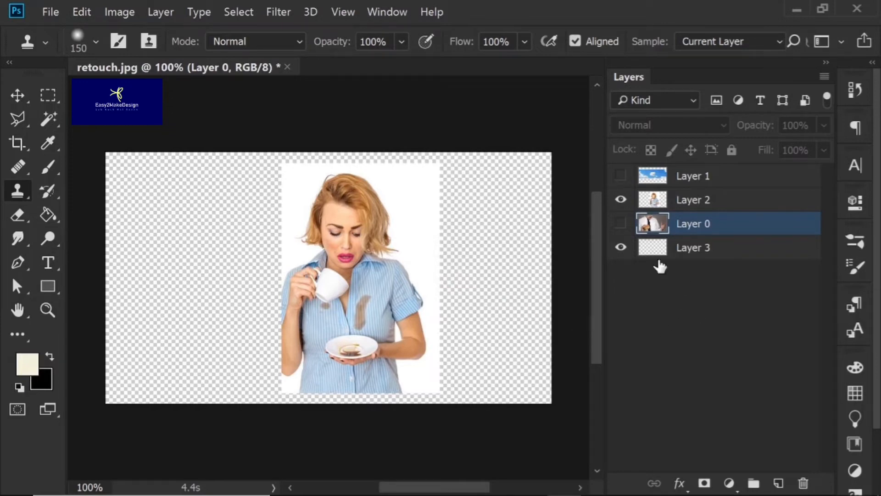
pyautogui.click(689, 202)
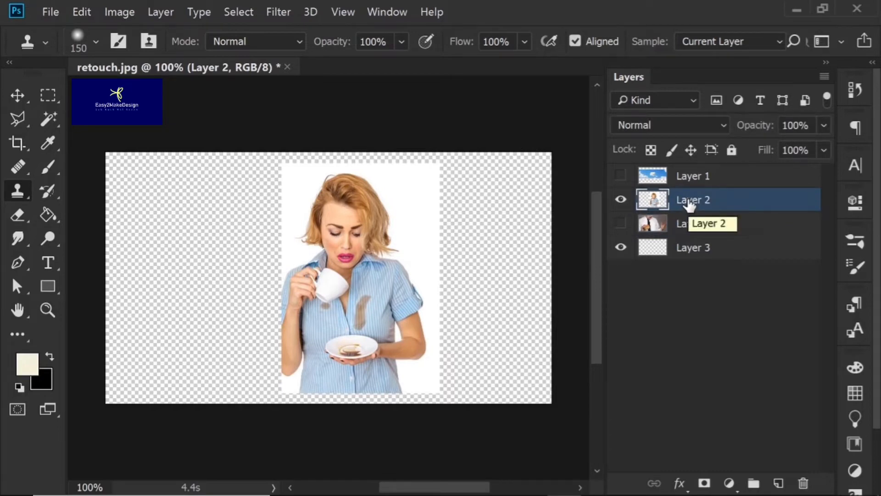
pyautogui.moveTo(401, 280)
pyautogui.mouseDown()
pyautogui.moveTo(418, 347)
pyautogui.moveTo(423, 338)
pyautogui.moveTo(463, 344)
pyautogui.mouseUp()
pyautogui.hotkey('ctrl', 'z')
pyautogui.hotkey('ctrl', '+')
pyautogui.hotkey('ctrl', 'z')
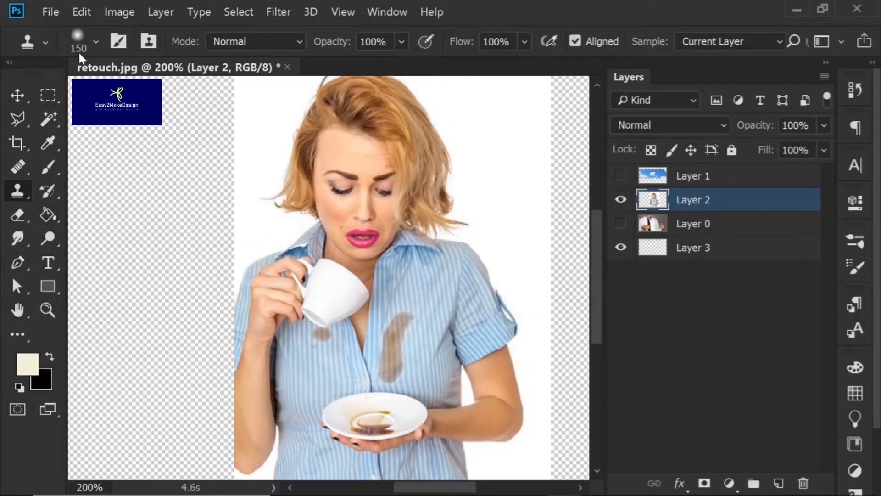
# Set the Clone Stamp brush to a size of 73 px and a hardness of 7%
pyautogui.click(94, 42)
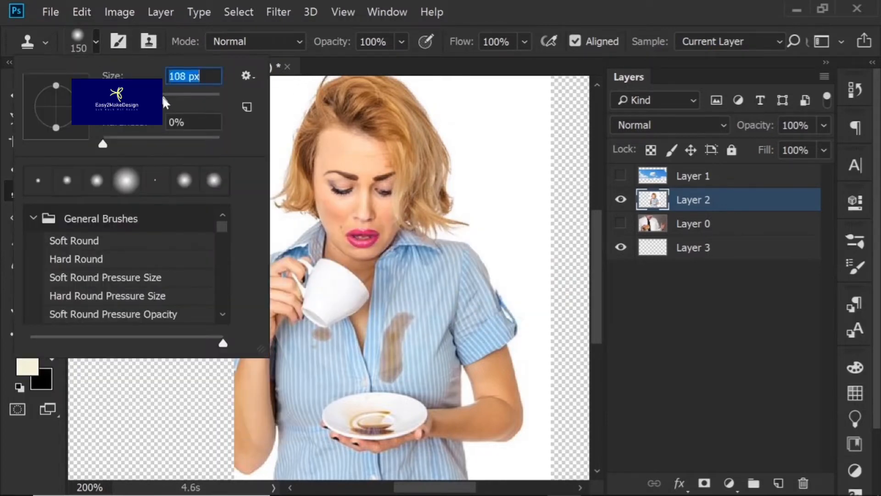
pyautogui.moveTo(108, 145); pyautogui.dragTo(107, 146)
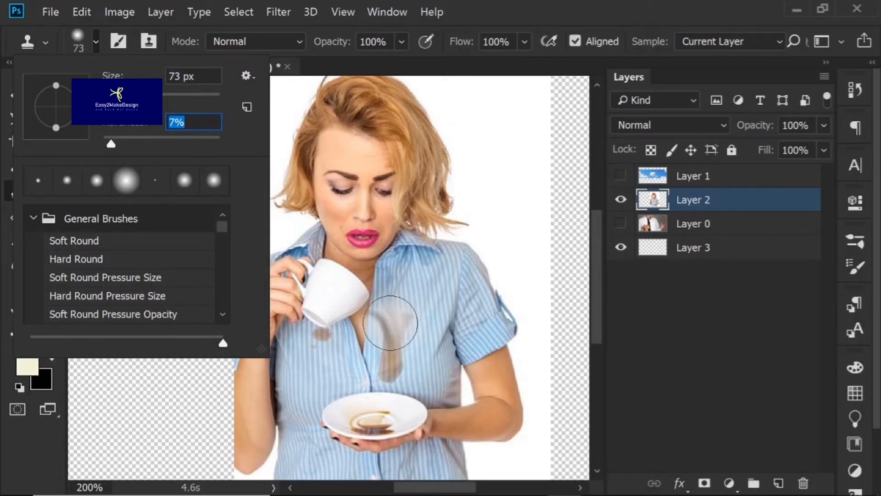
pyautogui.click(671, 5)
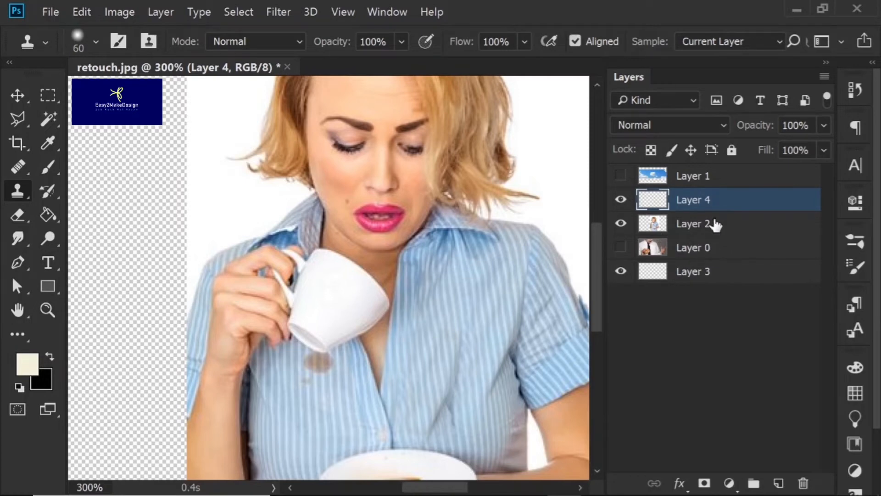
# Select Layer 2 and reduce the Clone Stamp brush size to 25 px for the small stain below the cup
pyautogui.click(691, 229)
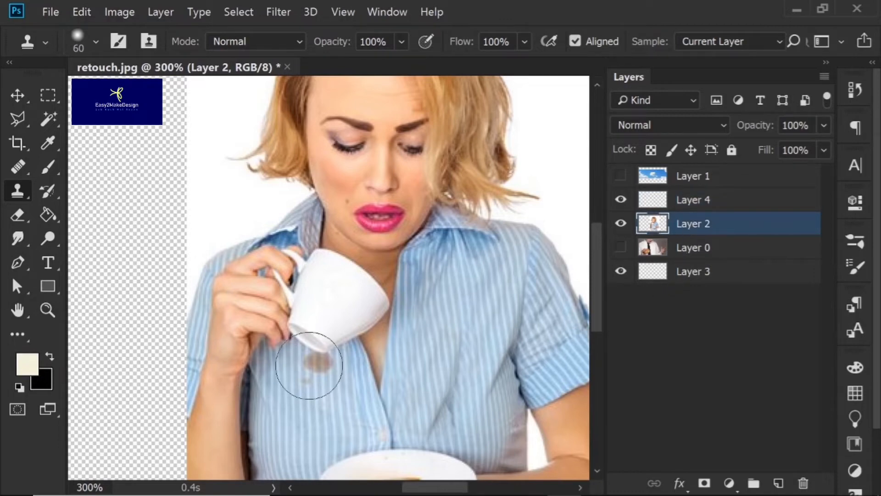
pyautogui.press('[')
pyautogui.press('[')
pyautogui.press('[')
pyautogui.press('[')
pyautogui.press('[')
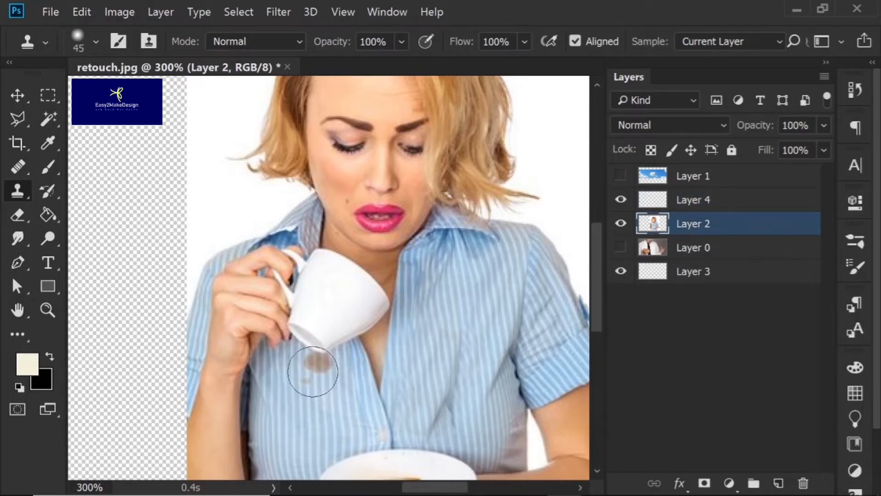
pyautogui.press('[')
pyautogui.press('[')
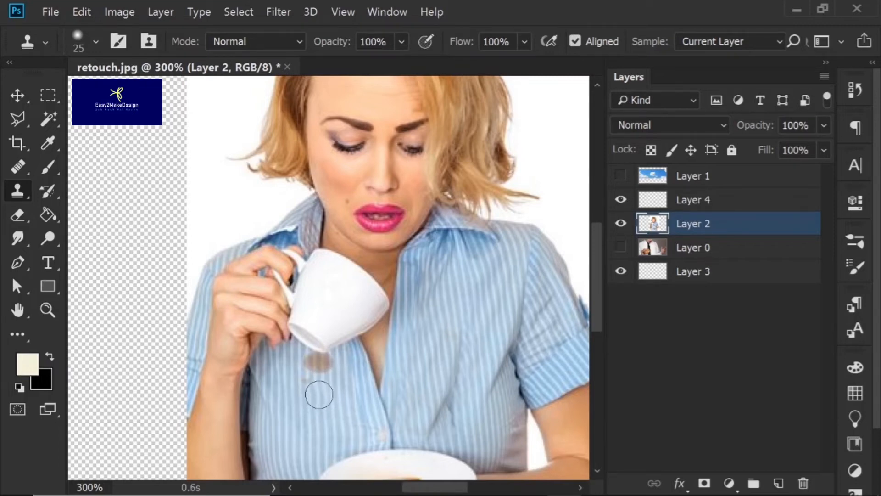
# Clone clean striped fabric over the small coffee stain below the cup, enlarging the brush to 35 px for the remaining spots
pyautogui.moveTo(305, 384); pyautogui.dragTo(318, 362)
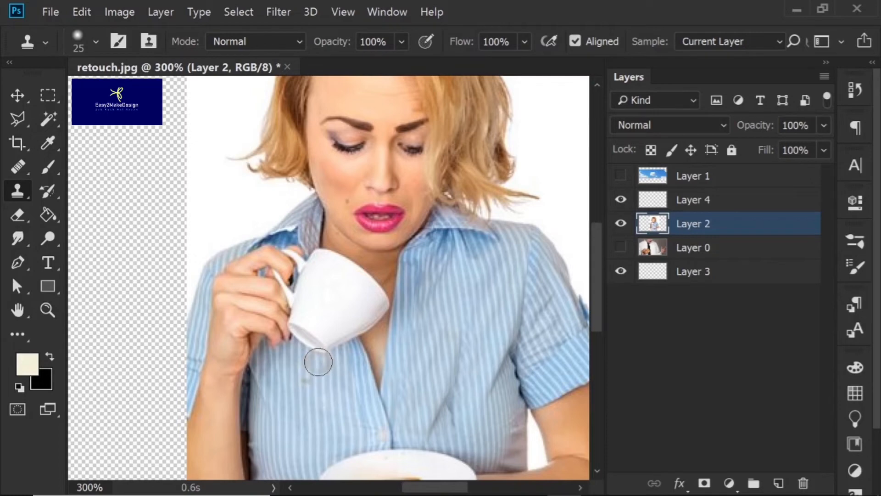
pyautogui.press(']')
pyautogui.press(']')
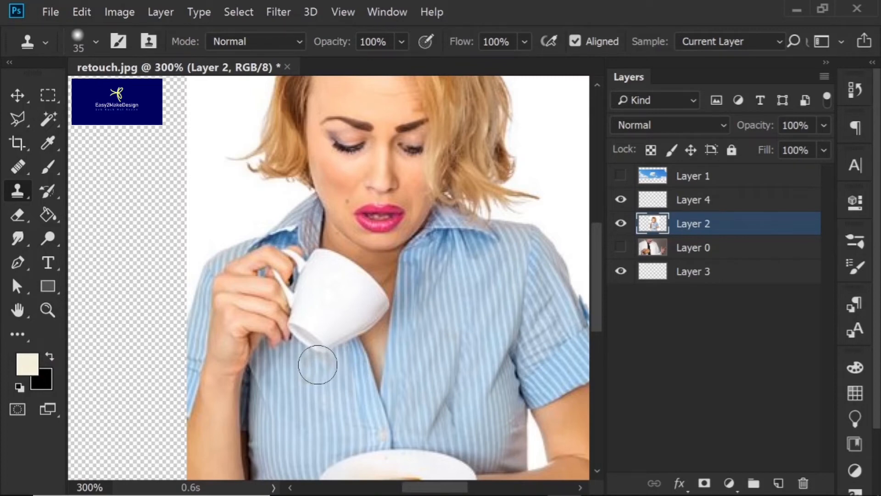
pyautogui.click(317, 364)
pyautogui.moveTo(306, 376); pyautogui.dragTo(306, 385)
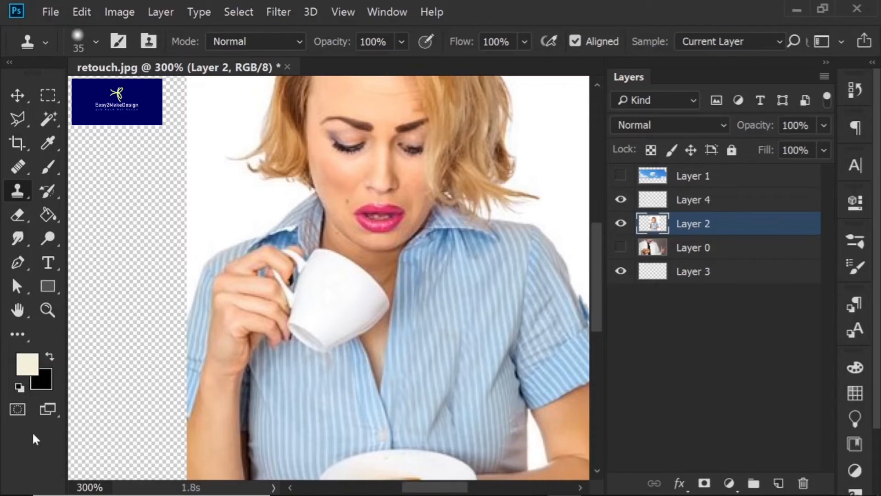
# Reduce the Clone Stamp brush size to 15 px for the faint smudges directly under the cup's rim
pyautogui.moveTo(551, 493)
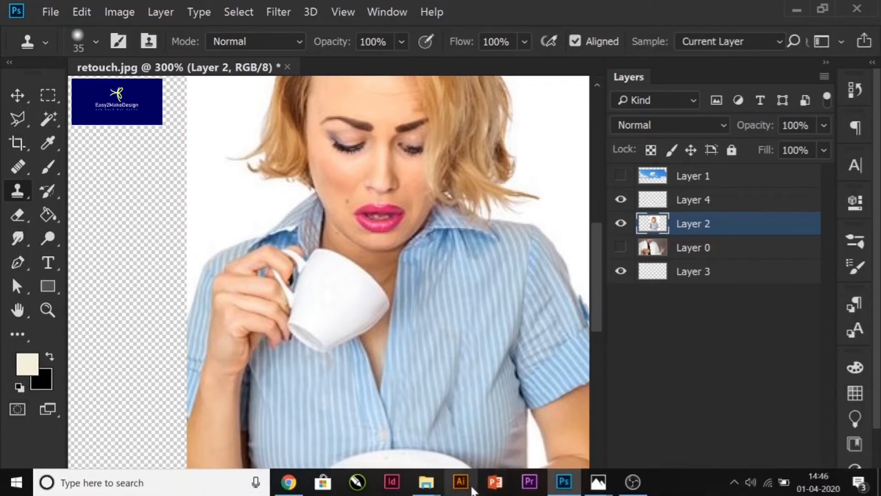
pyautogui.hotkey('ctrl', '+')
pyautogui.hotkey('ctrl', '+')
pyautogui.hotkey('ctrl', '+')
pyautogui.moveTo(340, 400); pyautogui.dragTo(350, 259)
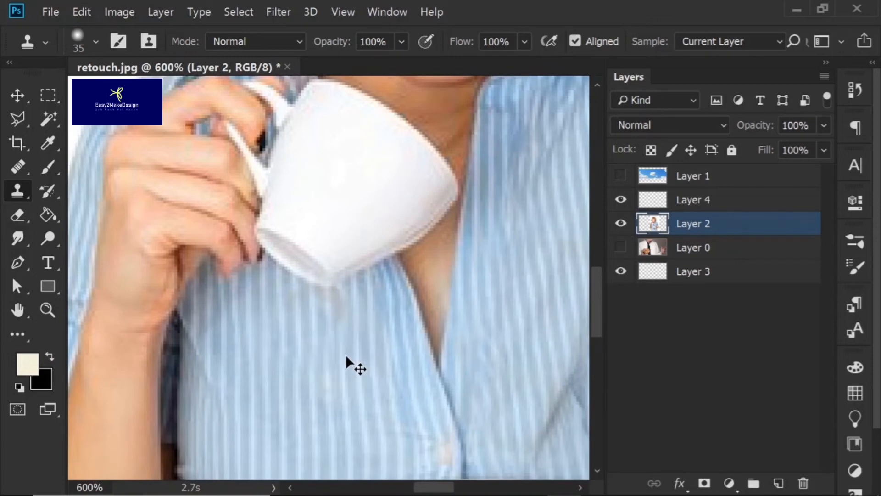
pyautogui.hotkey('ctrl', '+')
pyautogui.hotkey('ctrl', '+')
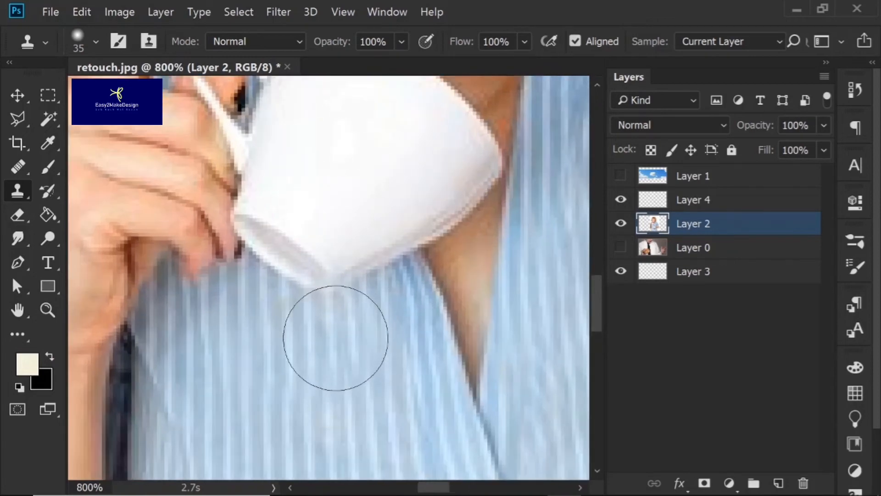
pyautogui.press('[')
pyautogui.press('[')
pyautogui.press('[')
pyautogui.press('[')
pyautogui.press('[')
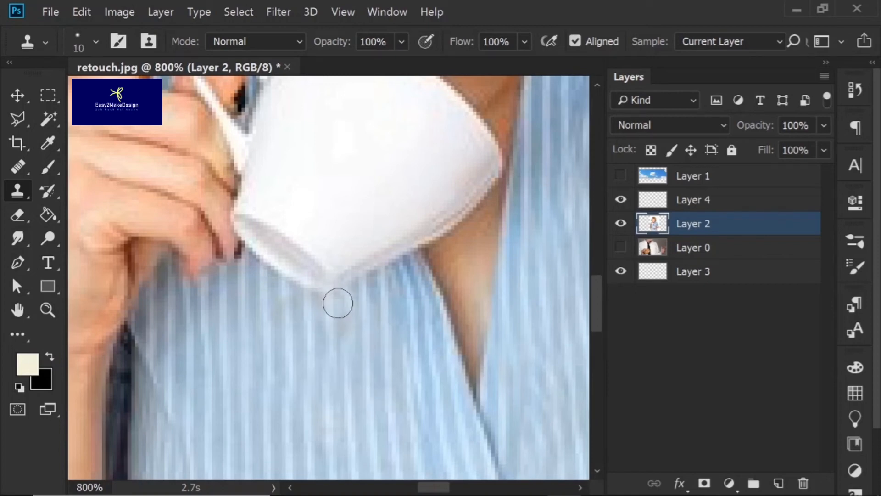
pyautogui.press(']')
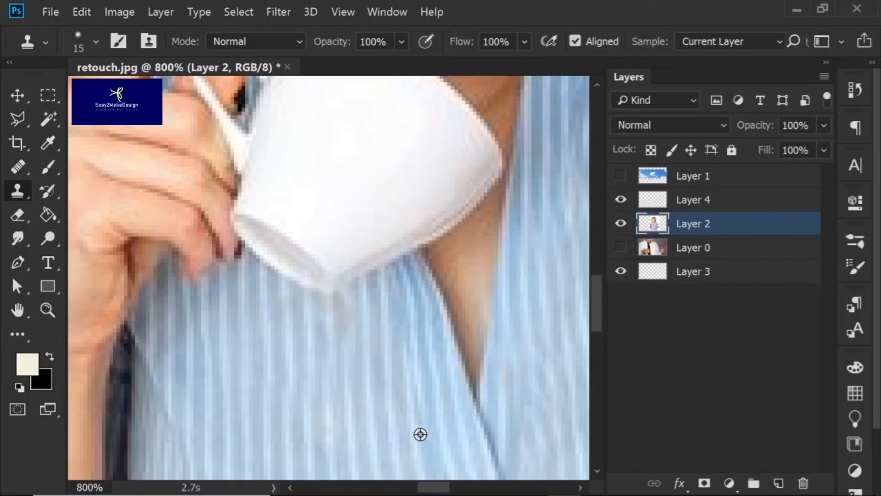
# Sample clean striped fabric beside the shirt's neckline opening and clone it over the leftover smudges along the cup's lower edge
pyautogui.keyDown('alt'); pyautogui.click(397, 370); pyautogui.keyUp('alt')
pyautogui.click(344, 318)
pyautogui.click(340, 311)
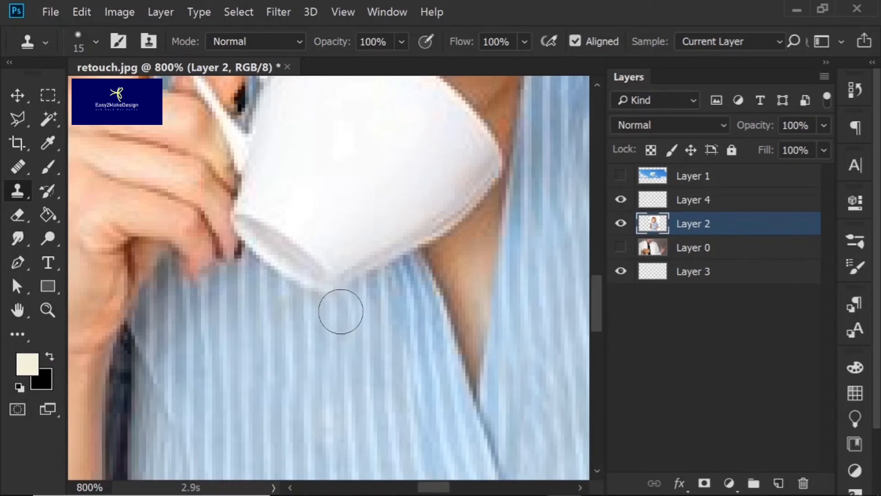
pyautogui.click(298, 316)
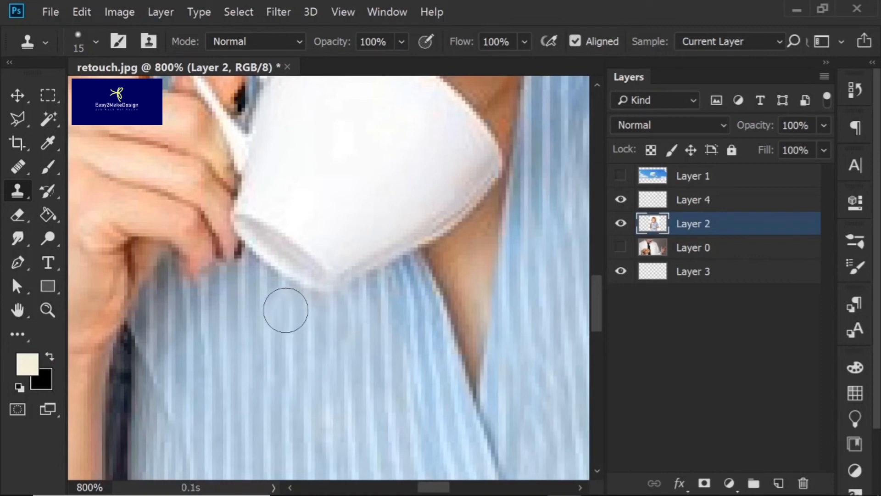
pyautogui.click(309, 309)
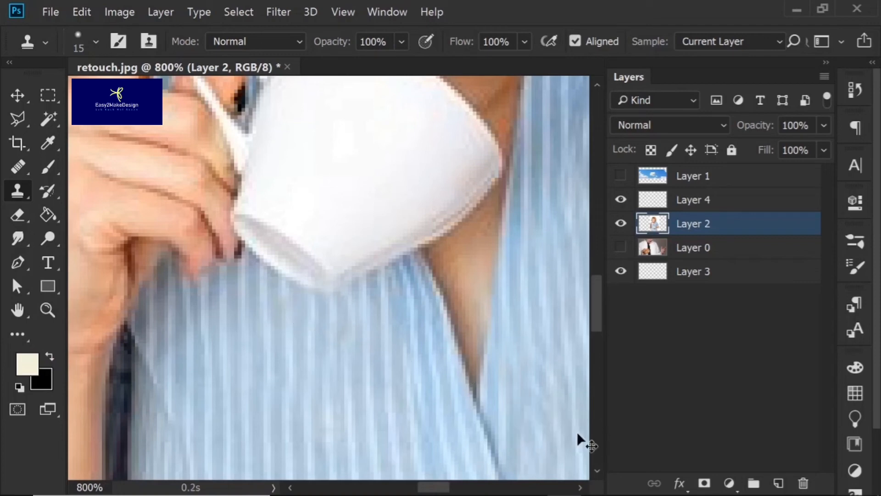
pyautogui.scroll(-7, 578, 433)
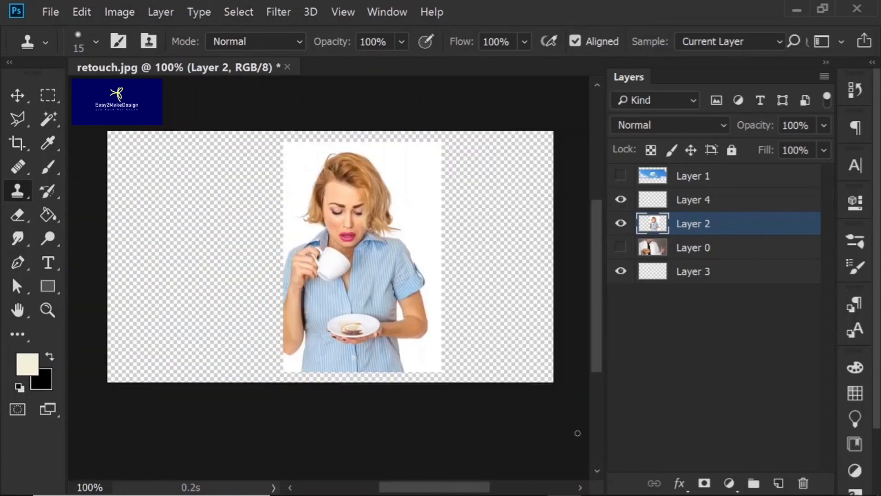
pyautogui.hotkey('ctrl', '+')
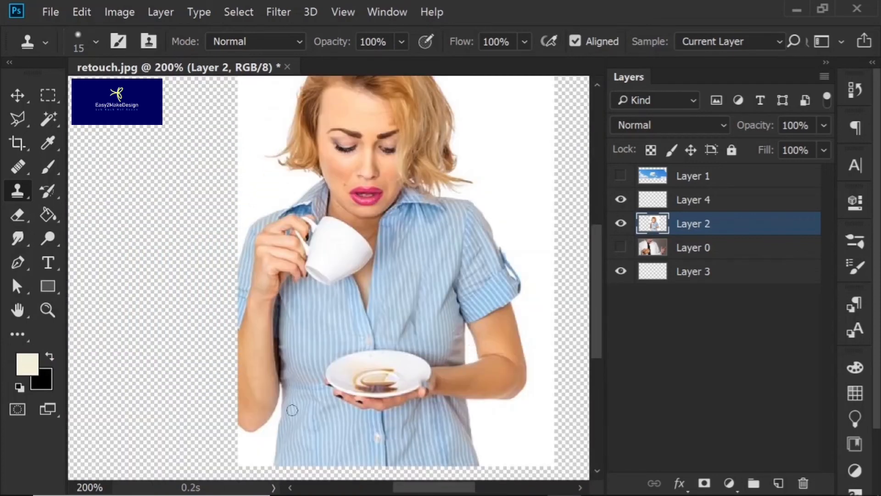